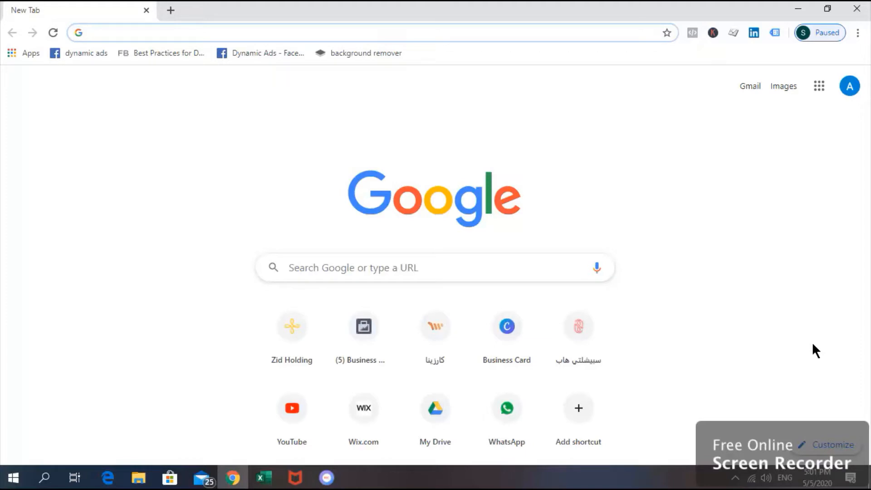
Open Facebook Business Manager in the browser and switch to the Arriyadh Roaster business account.
text(business.facebook.com/home/accounts?business_id=356068611622041)
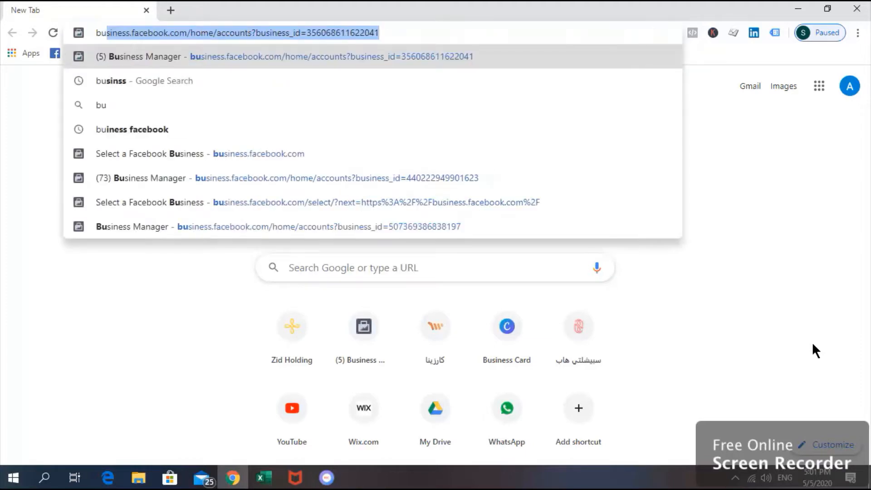
key(Return)
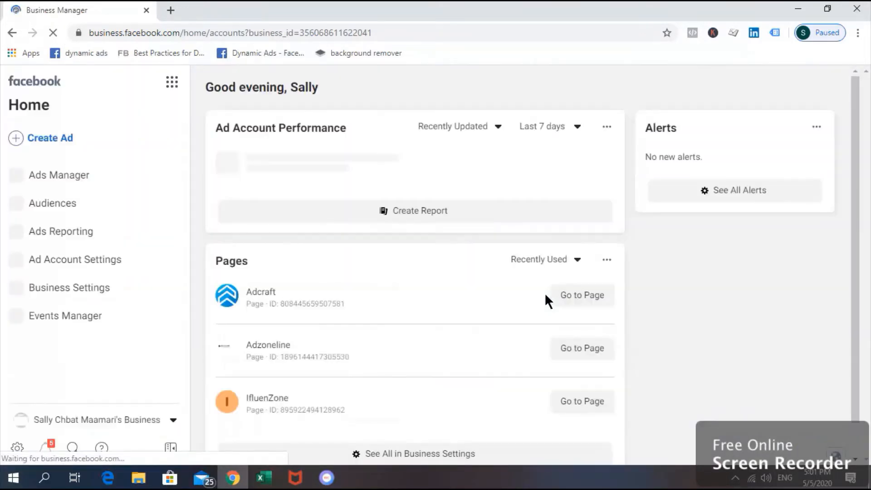
click(164, 427)
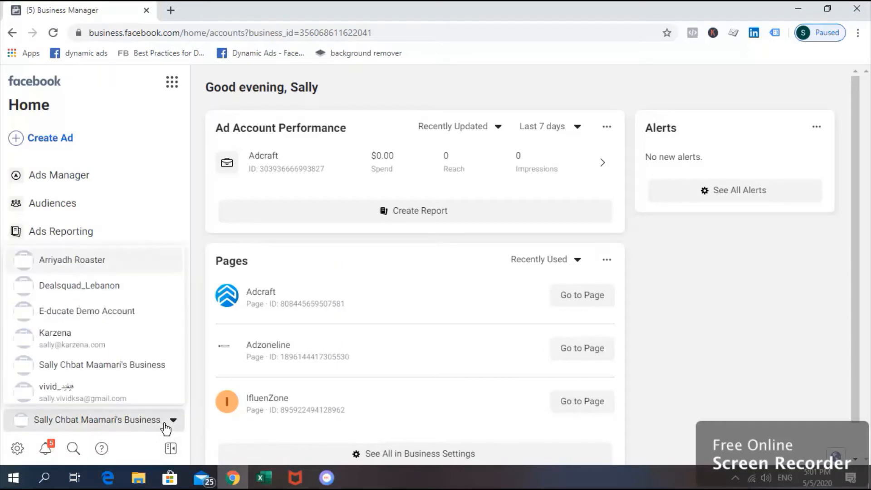
click(115, 268)
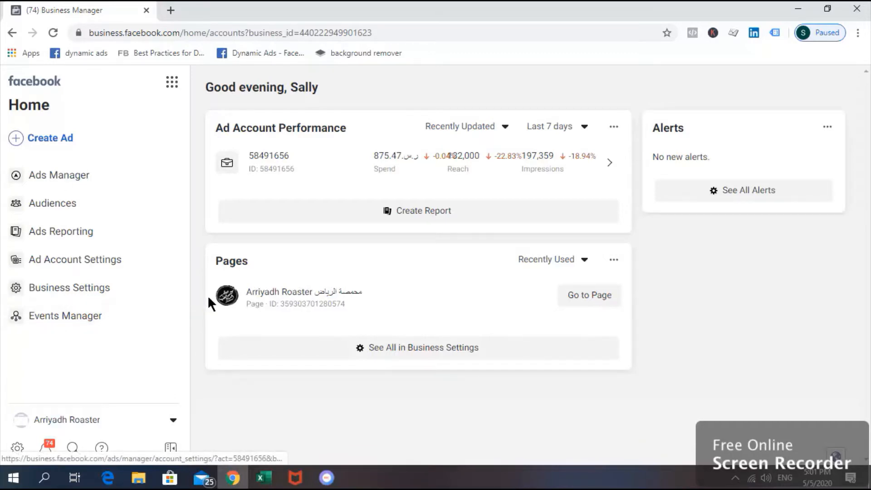
Open the Arriyadh Roaster ad account from the performance overview and go to its Audiences page.
click(269, 155)
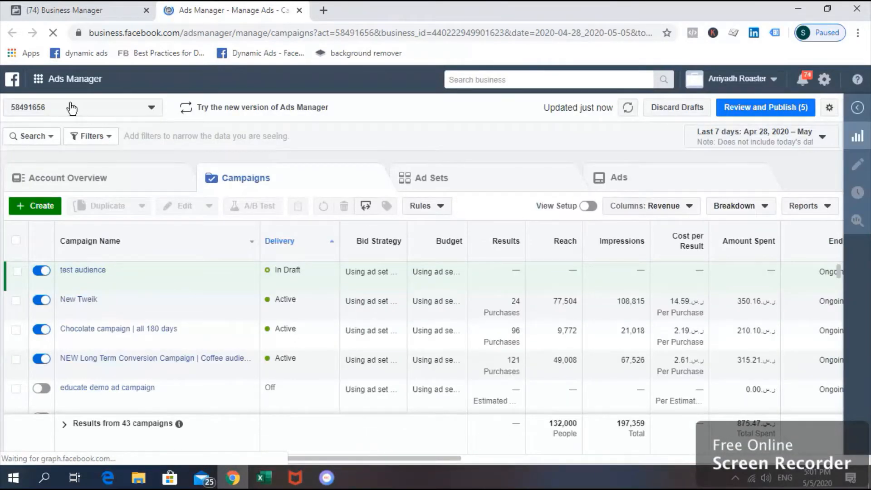
click(44, 90)
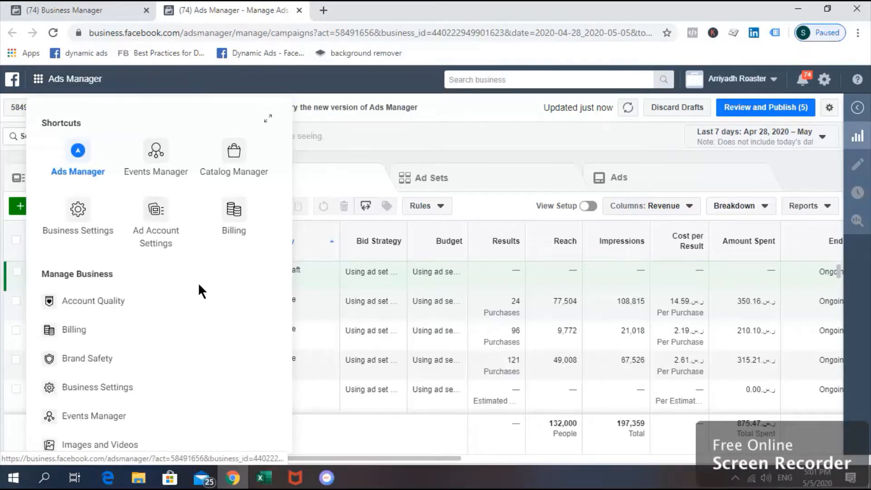
scroll(199, 286, down, 7)
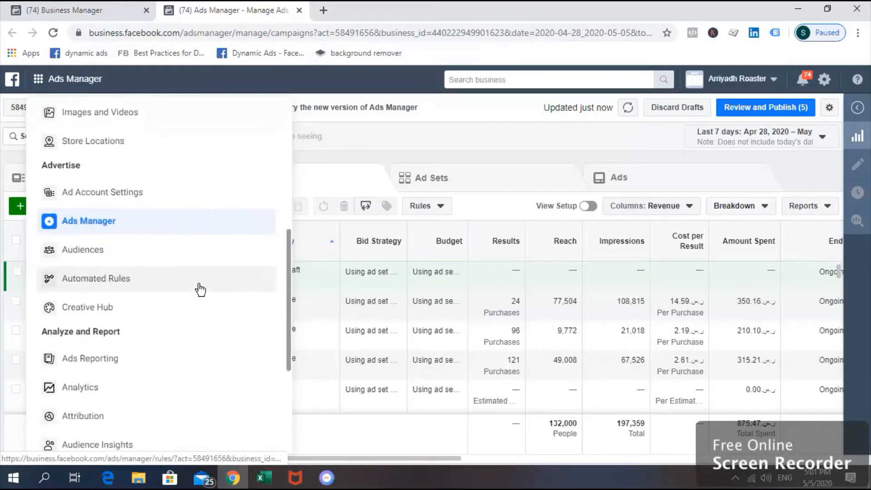
click(121, 249)
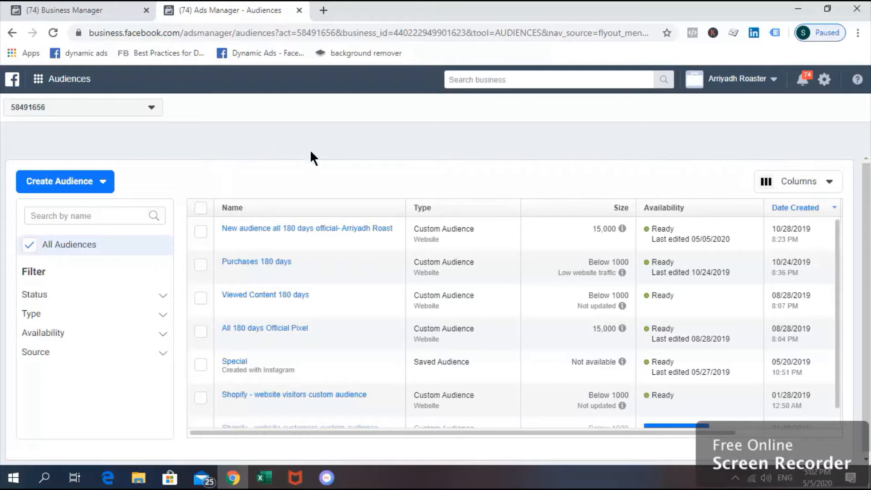
Start a lookalike audience using the custom audience "New audience all 180 days official- Arriyadh Roast" as its source.
click(107, 186)
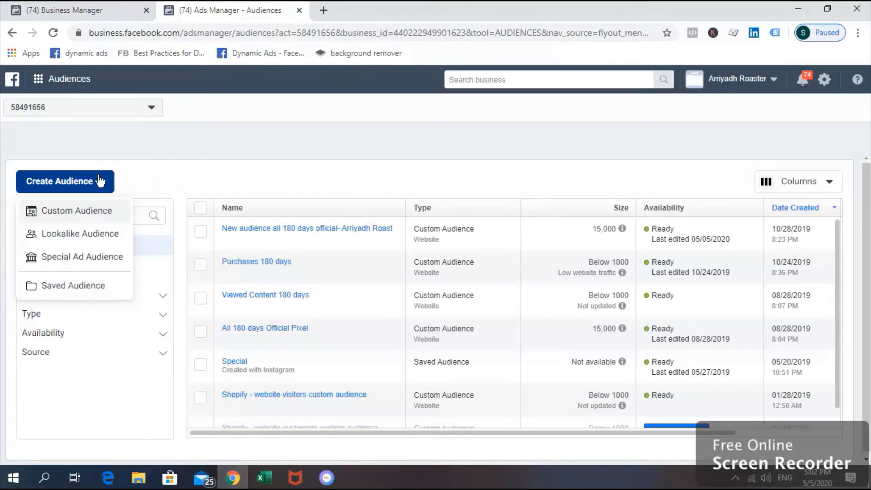
mouse_move(86, 237)
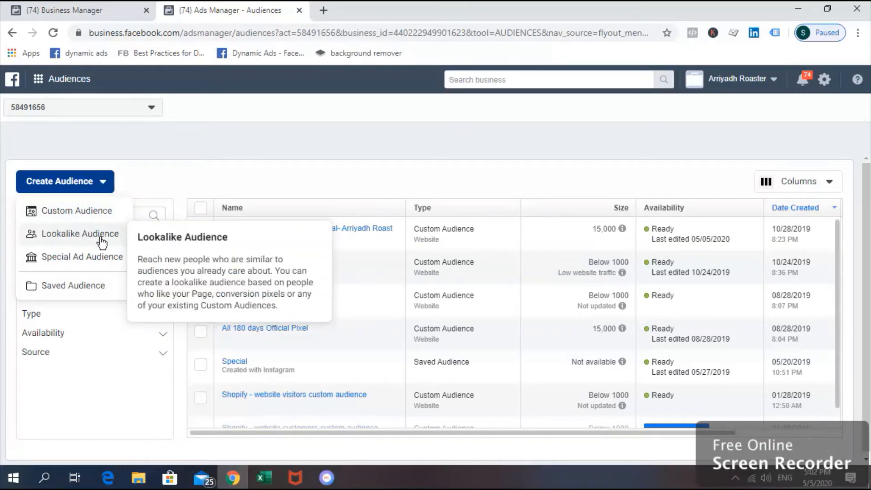
mouse_move(47, 221)
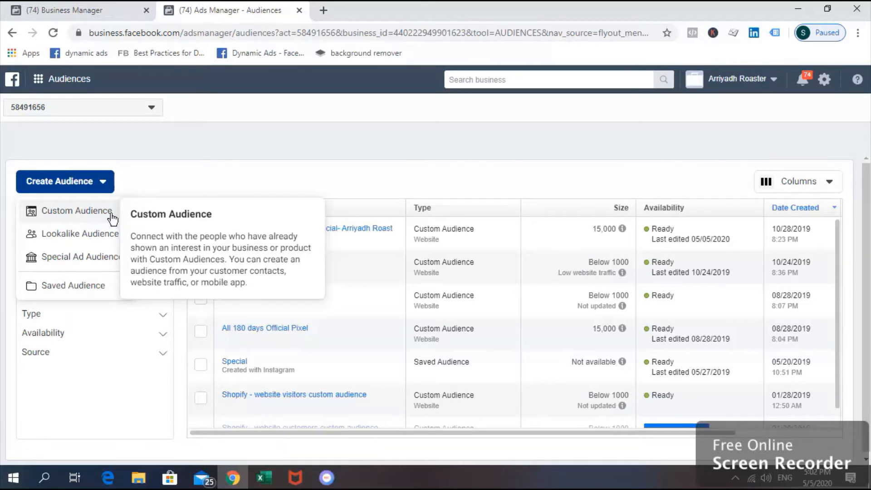
click(93, 244)
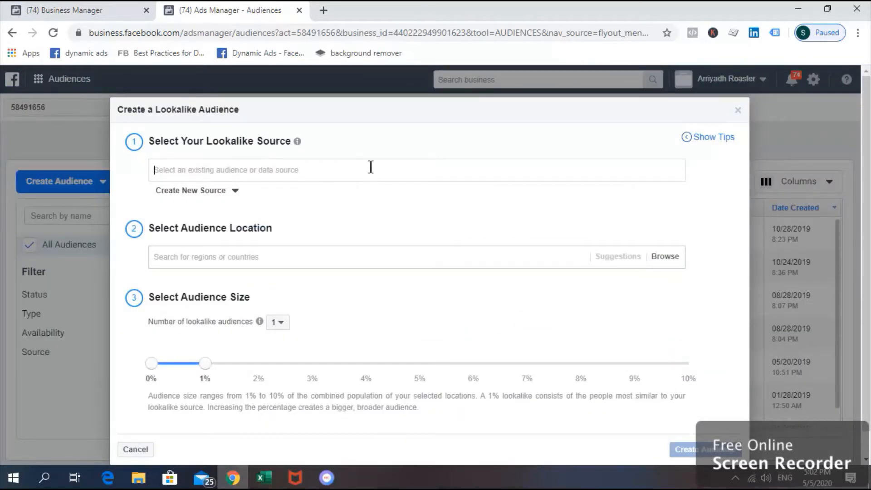
click(356, 169)
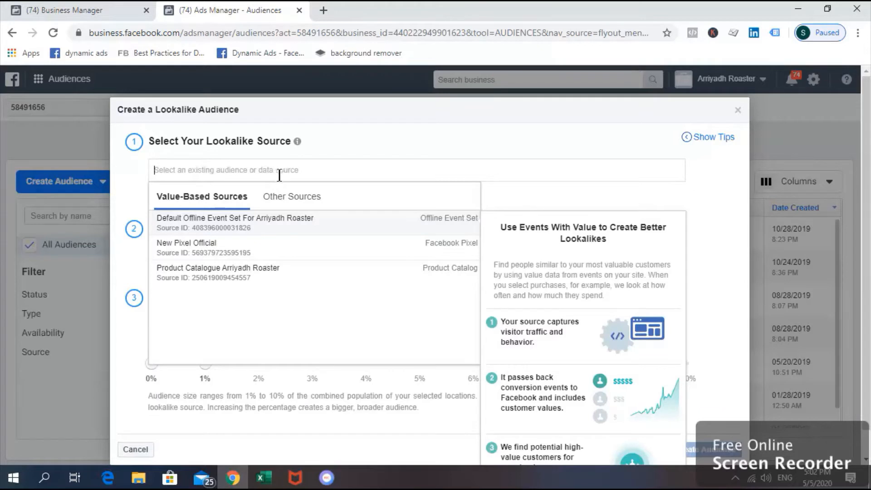
click(306, 197)
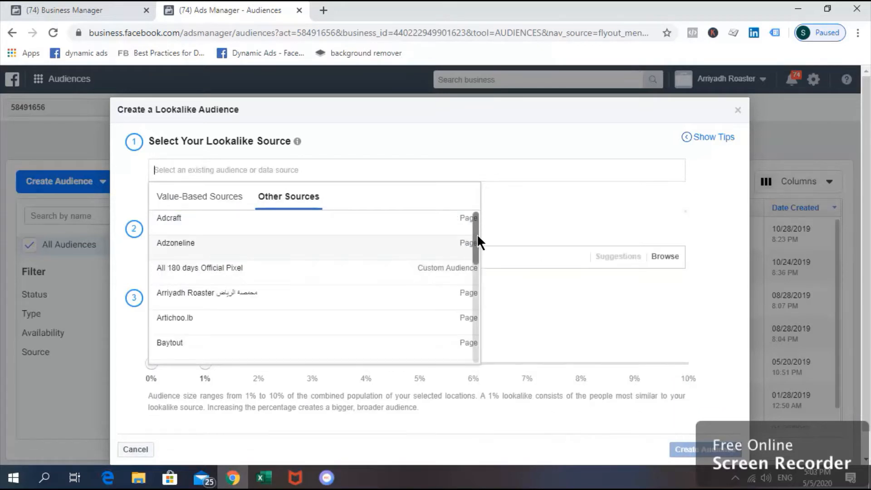
drag(477, 233, 478, 312)
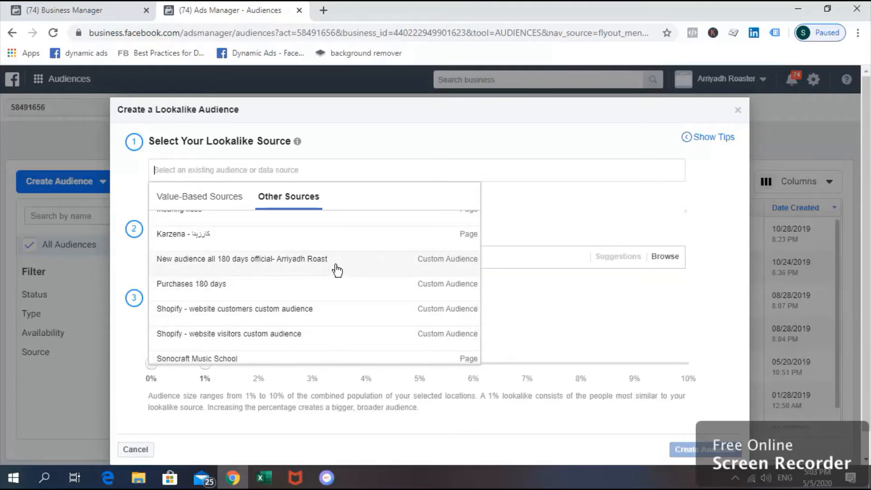
click(358, 265)
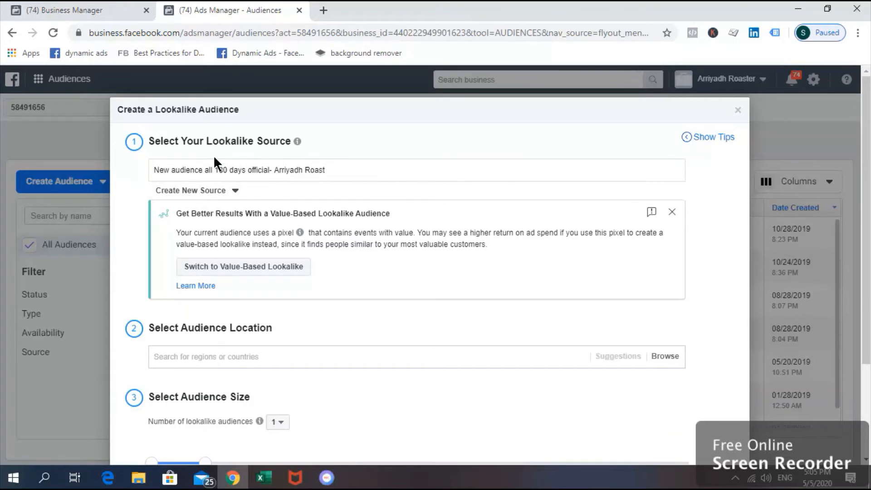
click(347, 167)
click(348, 164)
click(352, 164)
click(351, 152)
Set the lookalike audience's location to Lebanon.
click(264, 357)
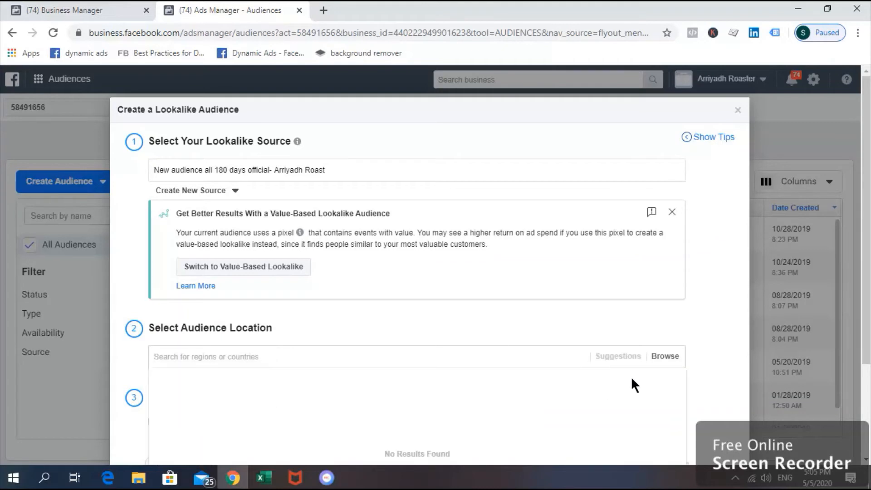
scroll(870, 275, down, 2)
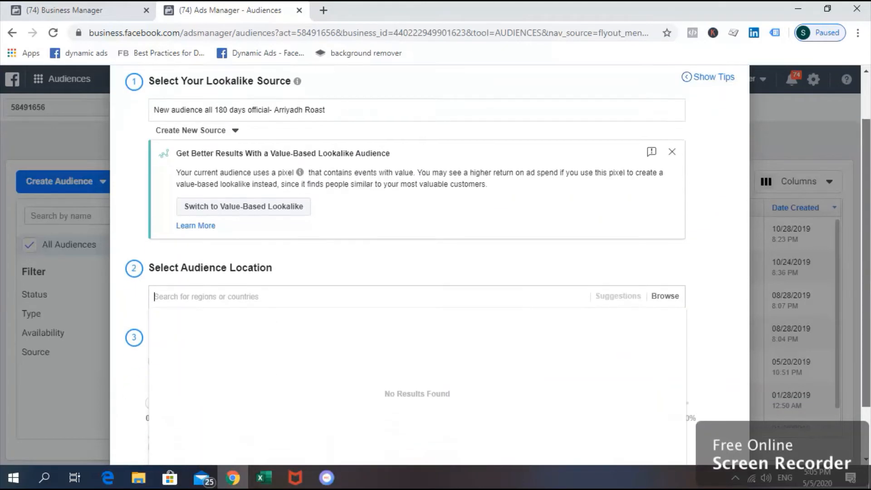
click(522, 288)
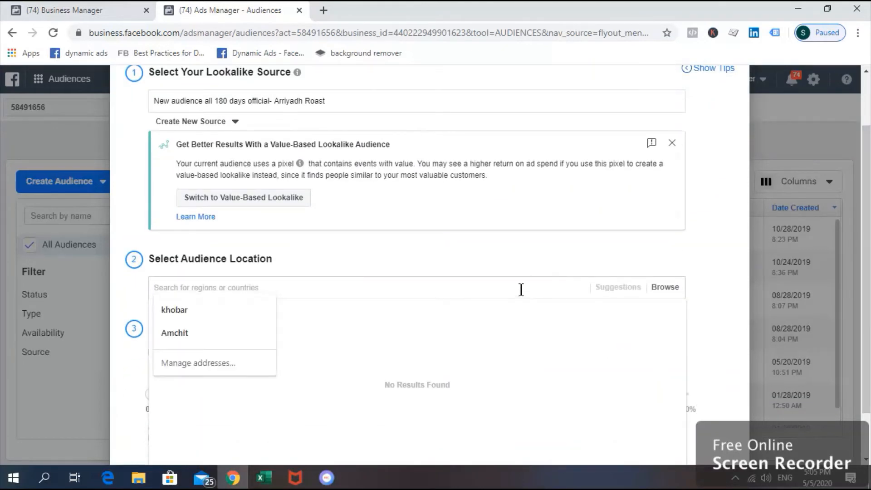
text(lebanon)
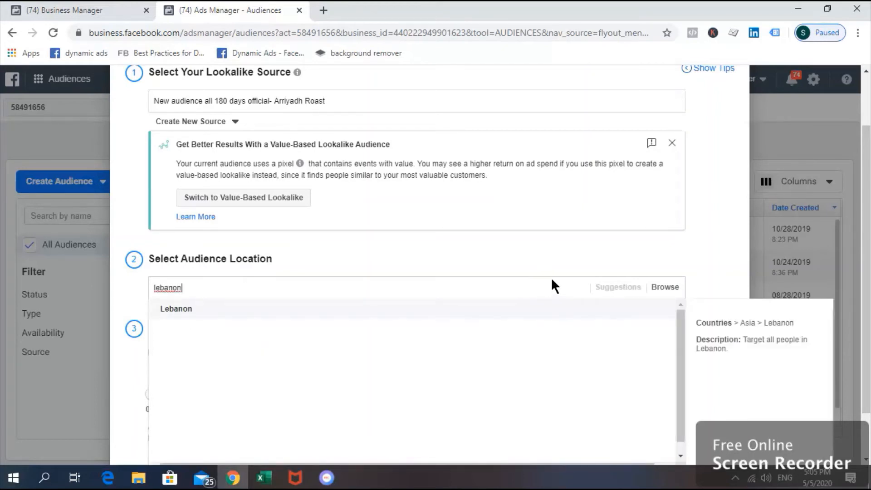
click(457, 306)
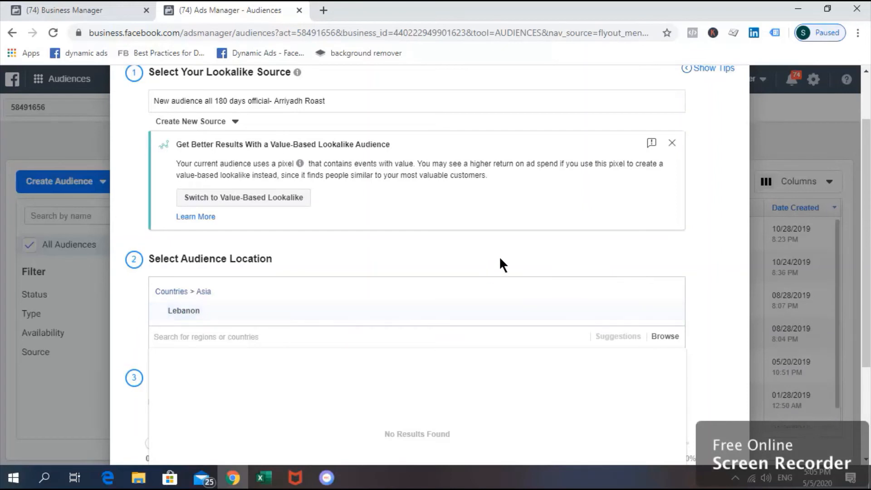
Try lookalike audience size ranges of 0% to 1%, 0% to 10% and 9% to 10%.
scroll(437, 341, down, 3)
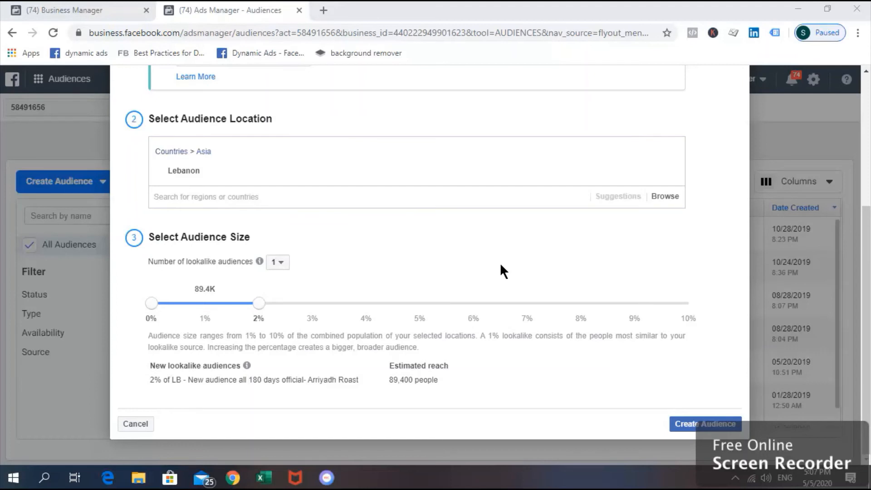
click(207, 304)
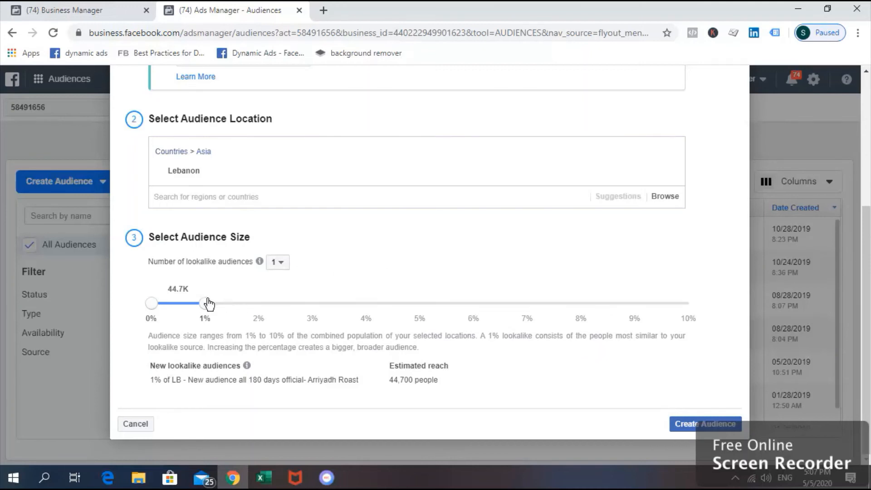
drag(209, 305, 702, 330)
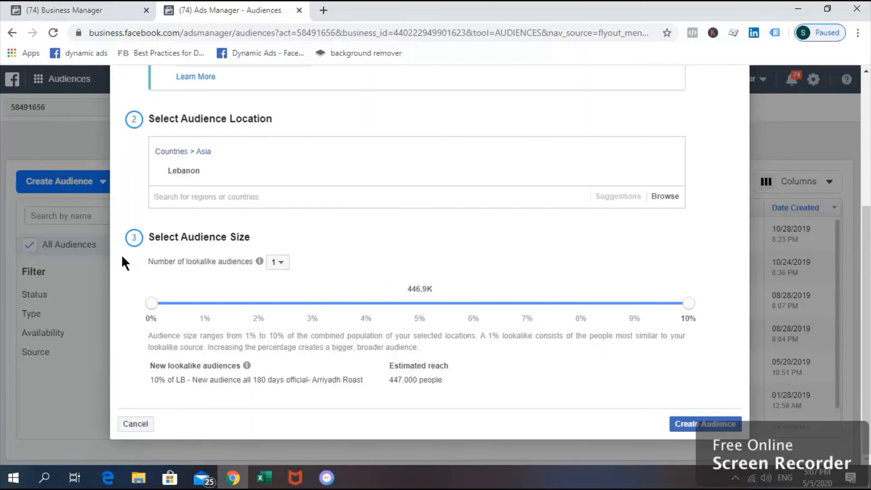
drag(150, 303, 635, 305)
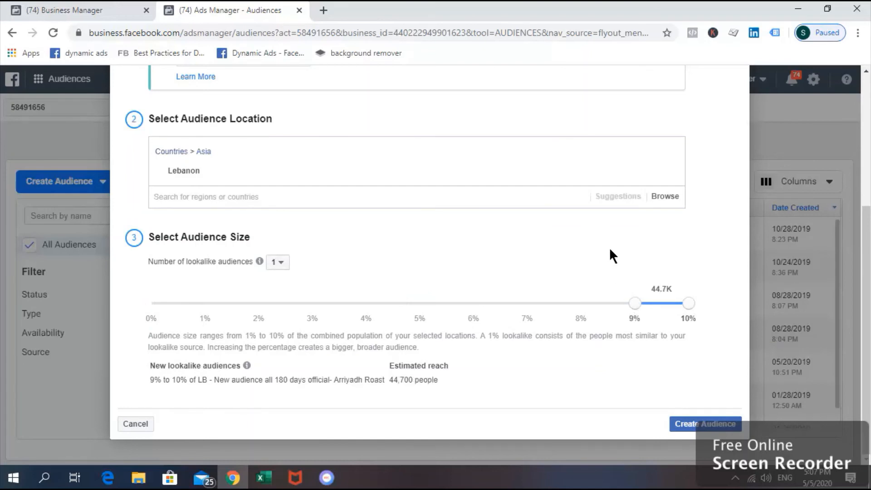
drag(635, 303, 184, 291)
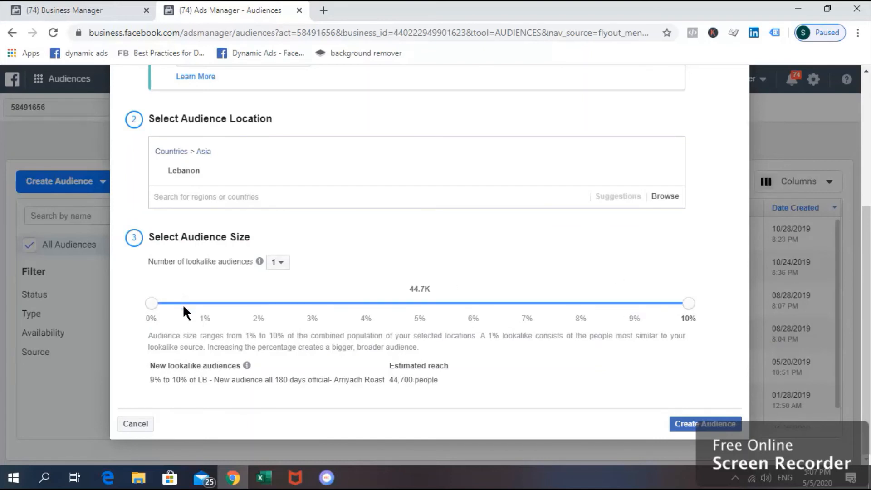
Set the audience size range to 0% to 1% and create the lookalike audience.
drag(686, 304, 219, 303)
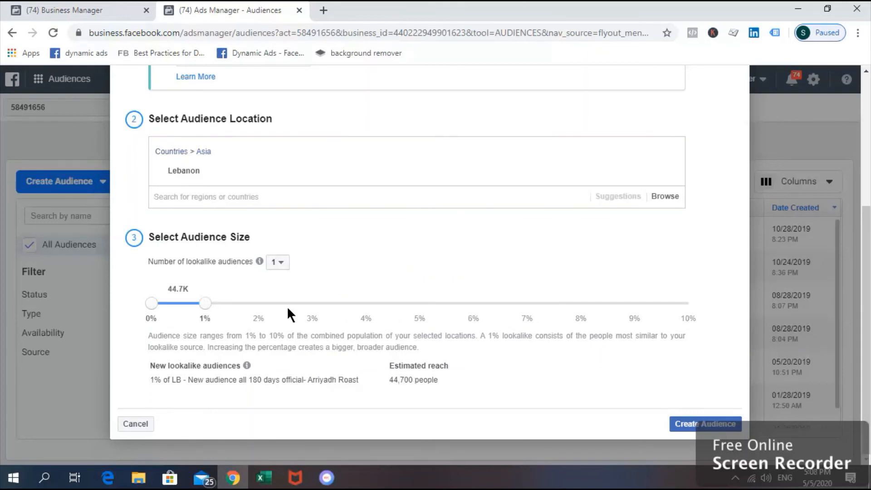
click(702, 425)
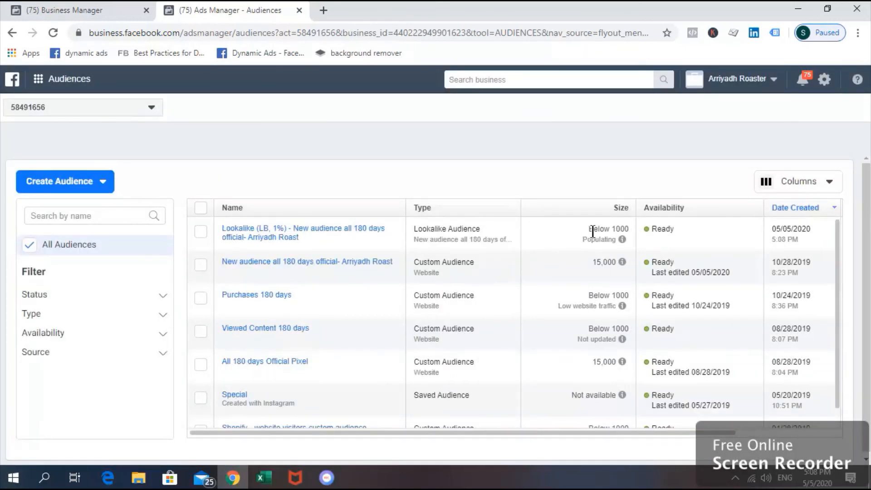
mouse_move(235, 236)
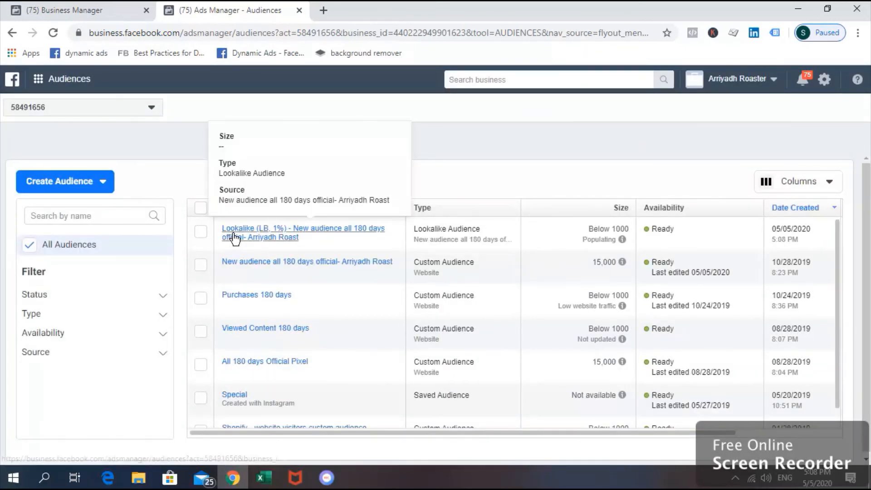